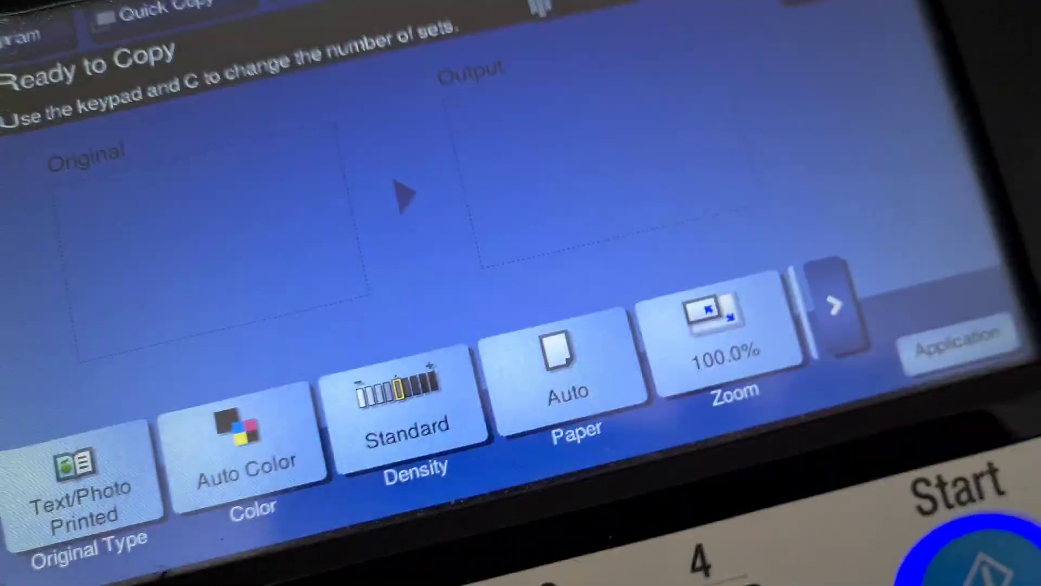
- Set the copy to Full Color on A4 paper from tray 1
left_click(287, 480)
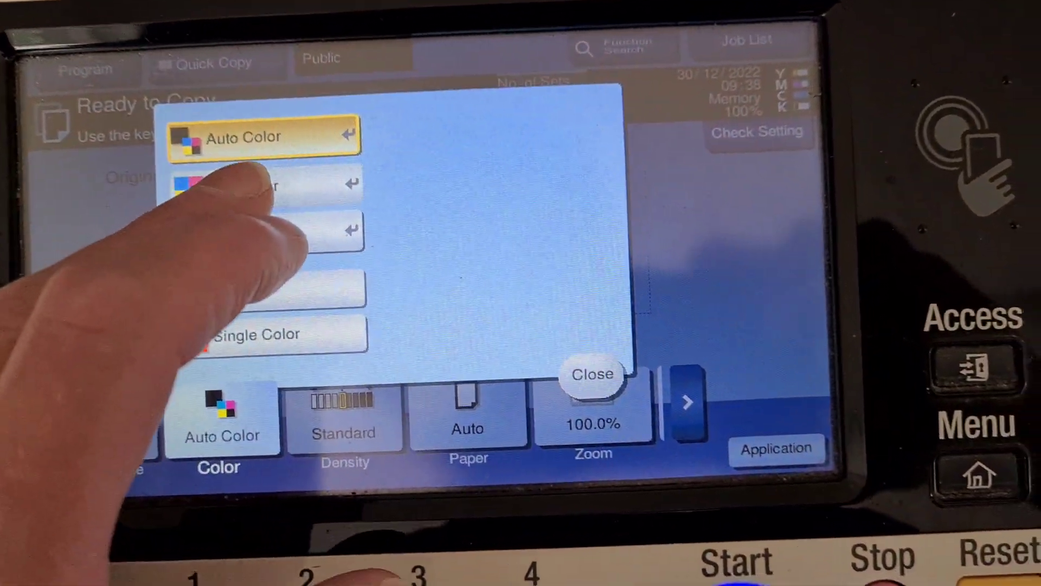
left_click(305, 218)
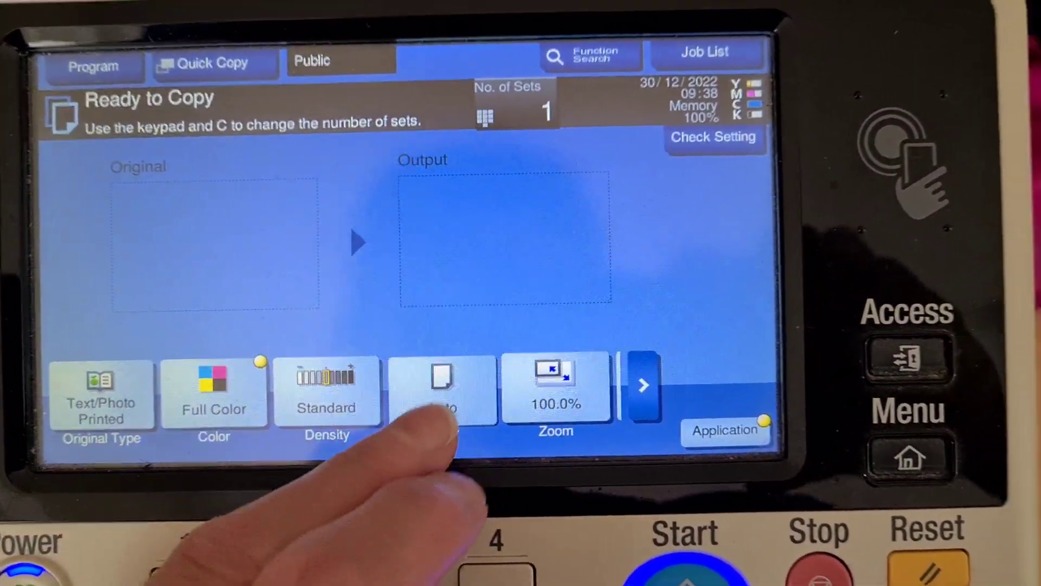
left_click(504, 407)
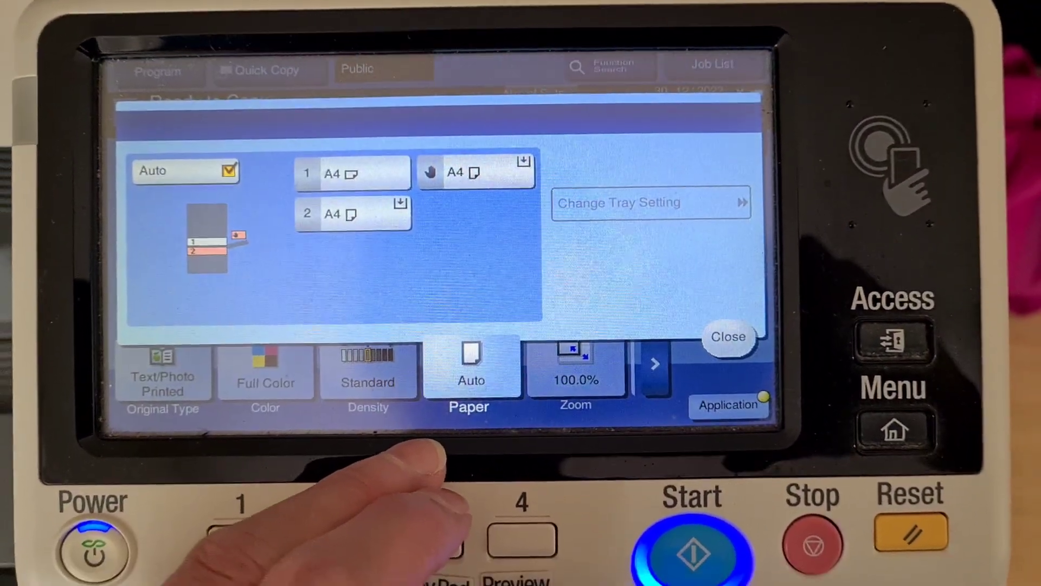
left_click(352, 173)
left_click(728, 336)
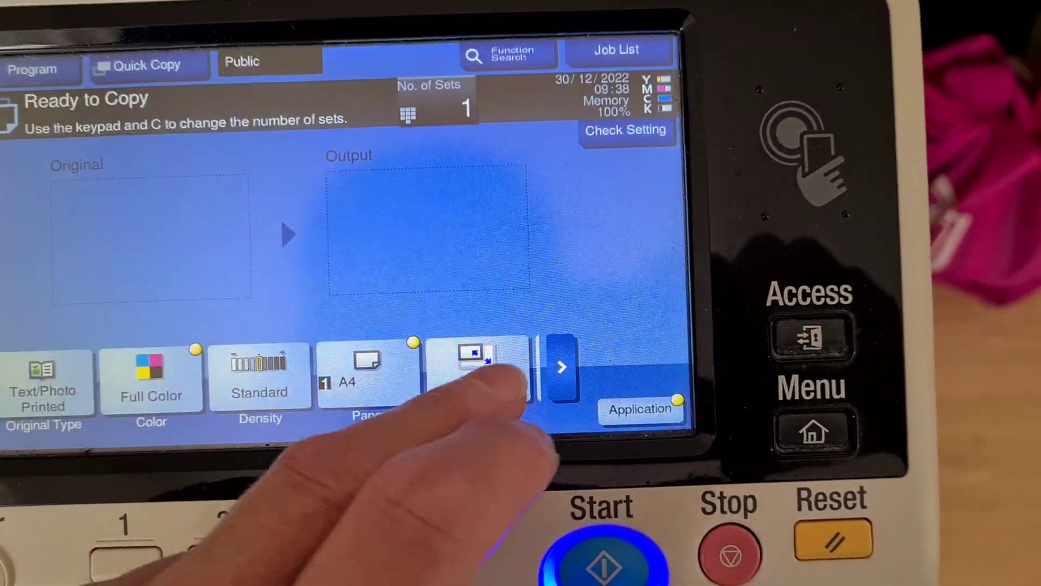
- Apply the 400.0% zoom preset
left_click(480, 370)
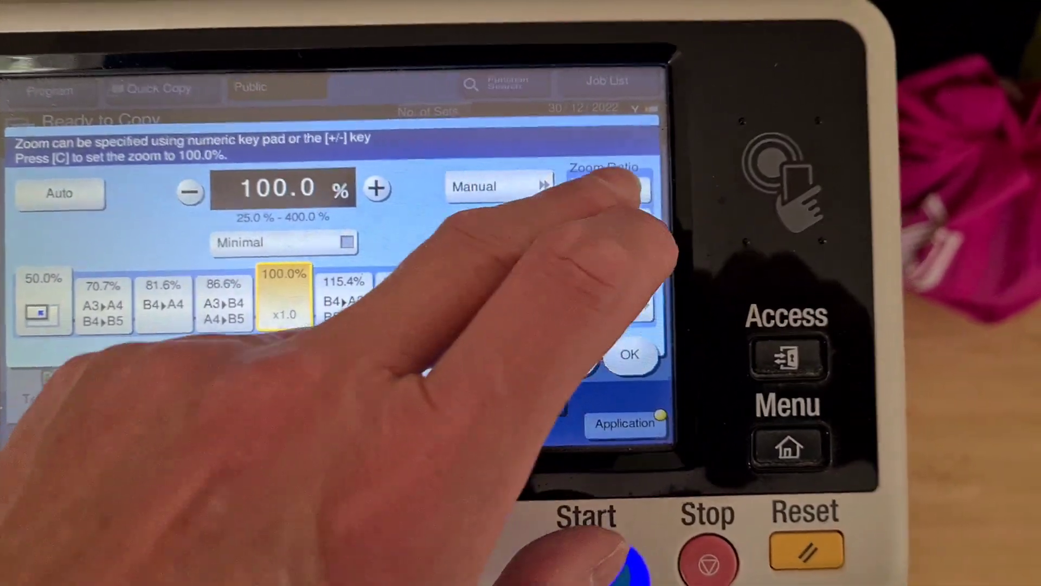
left_click(626, 187)
left_click(631, 355)
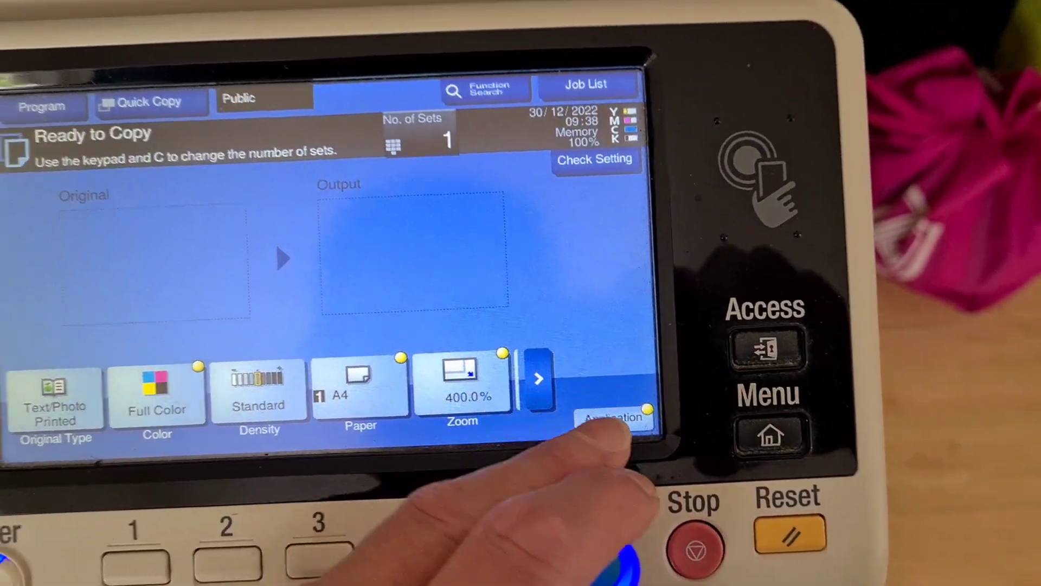
left_click(615, 421)
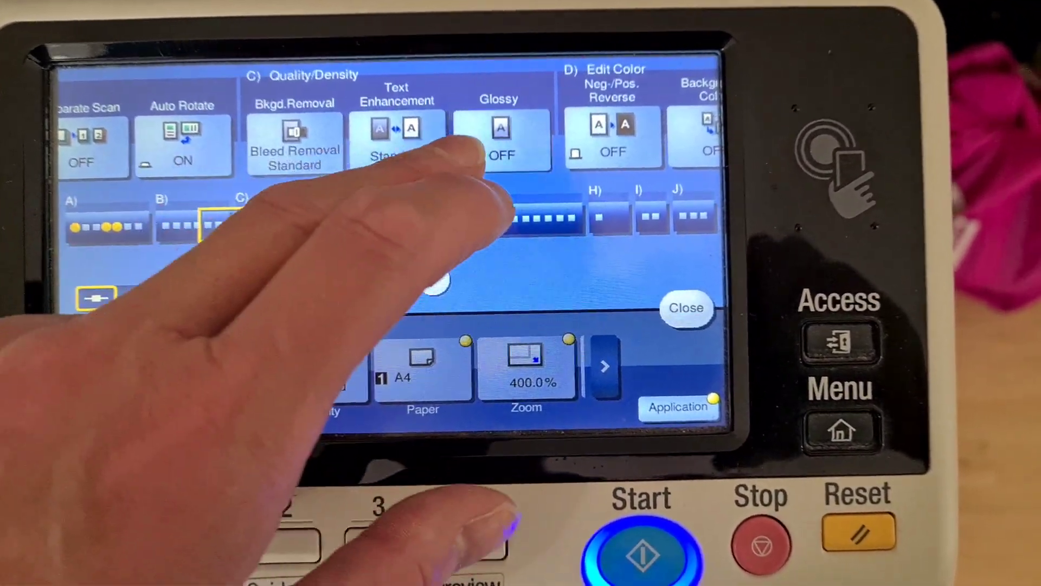
- In Color Adjust, lower copy density to -4 and adjust sharpness
left_click_drag(488, 140, 191, 162)
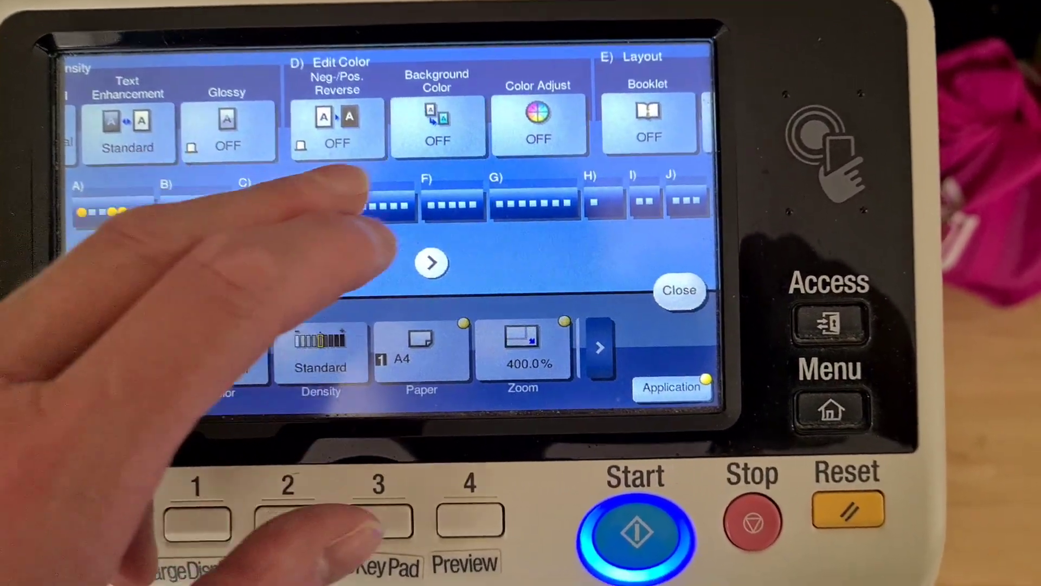
left_click_drag(302, 140, 186, 143)
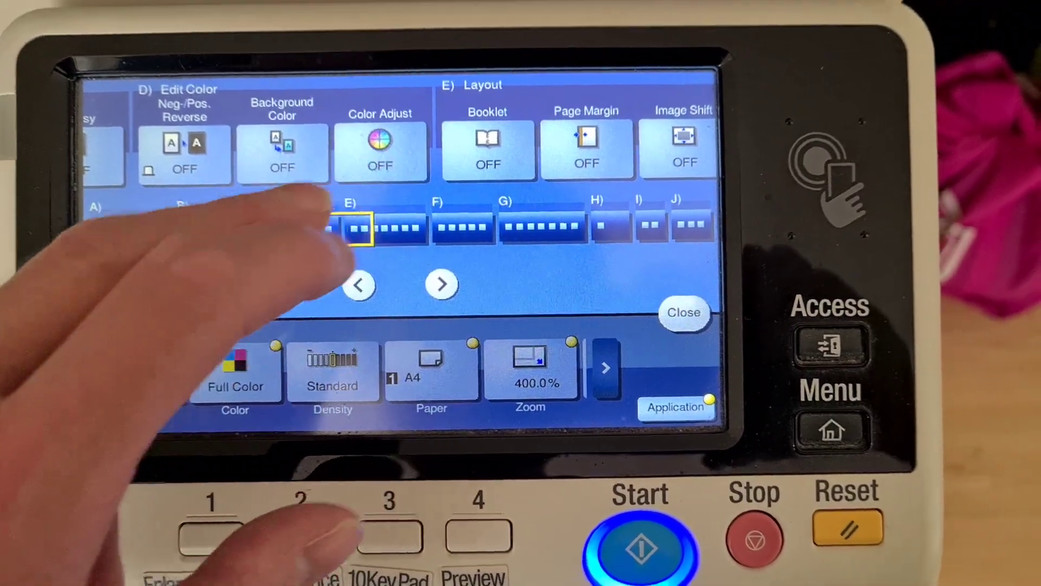
left_click(391, 134)
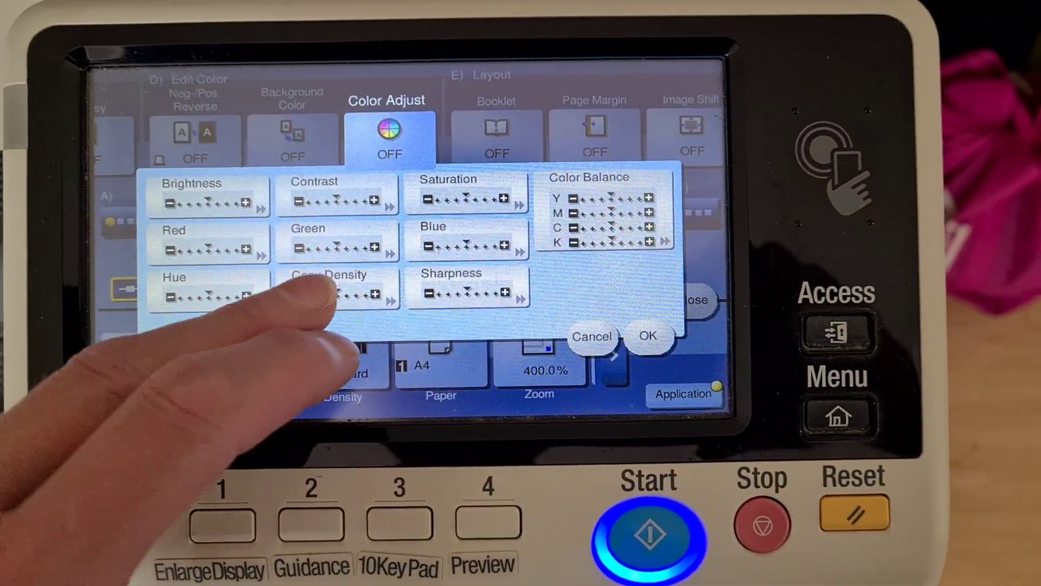
left_click(334, 281)
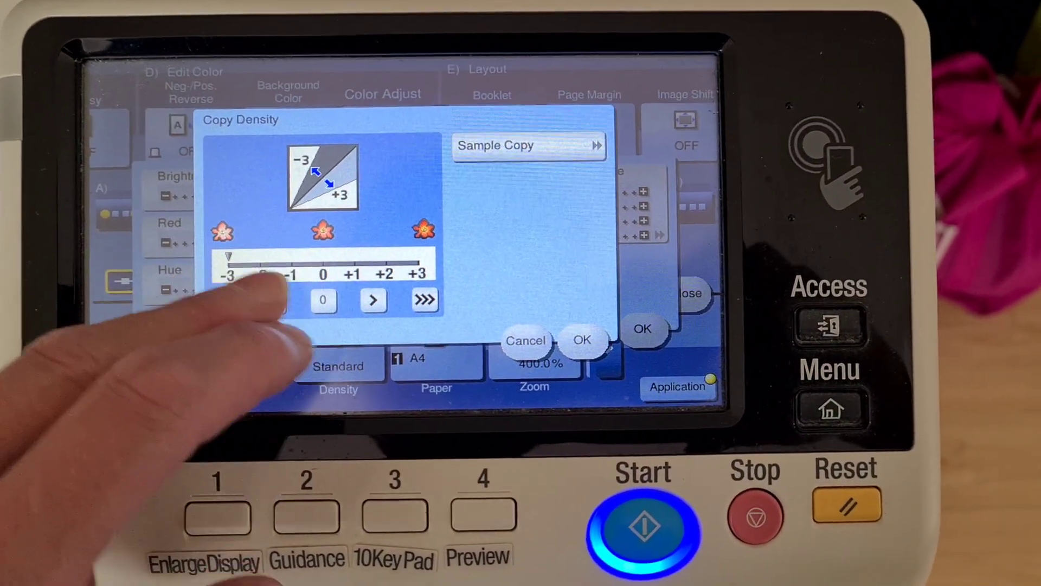
left_click(582, 340)
left_click(432, 218)
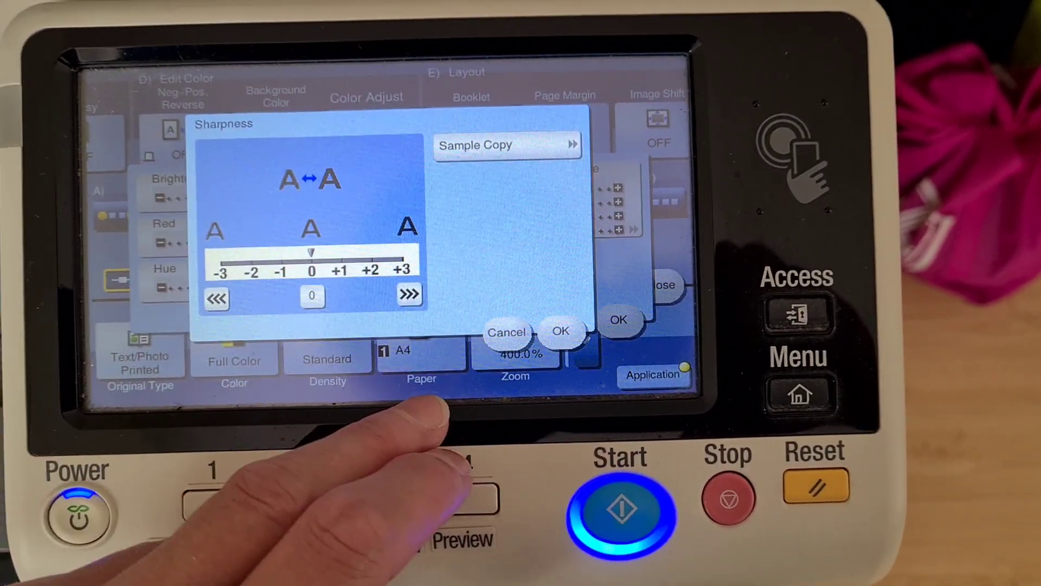
left_click(573, 330)
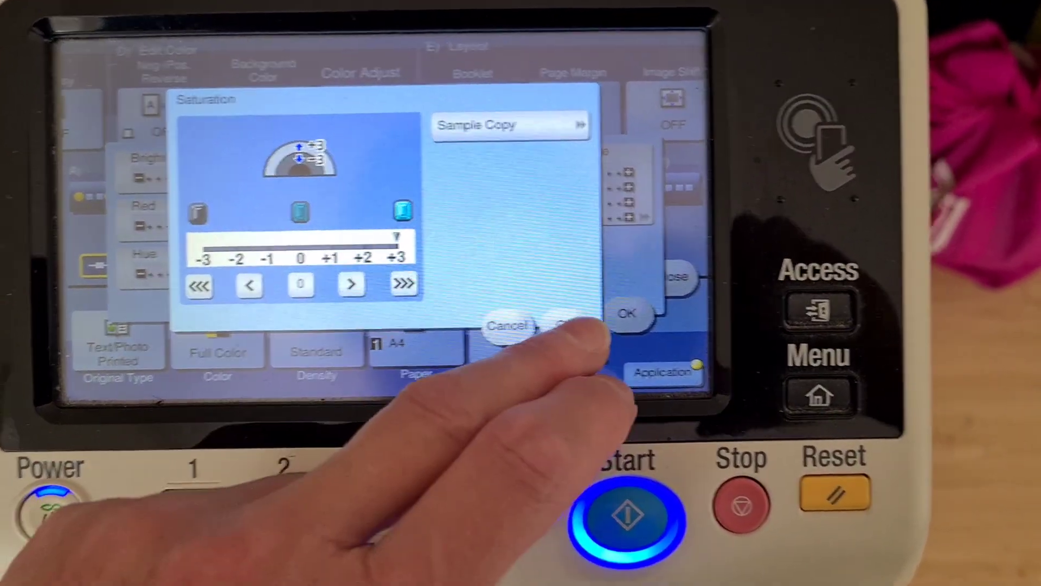
- Apply the saturation change and raise yellow, magenta and black balance to +3
left_click(584, 336)
left_click(559, 201)
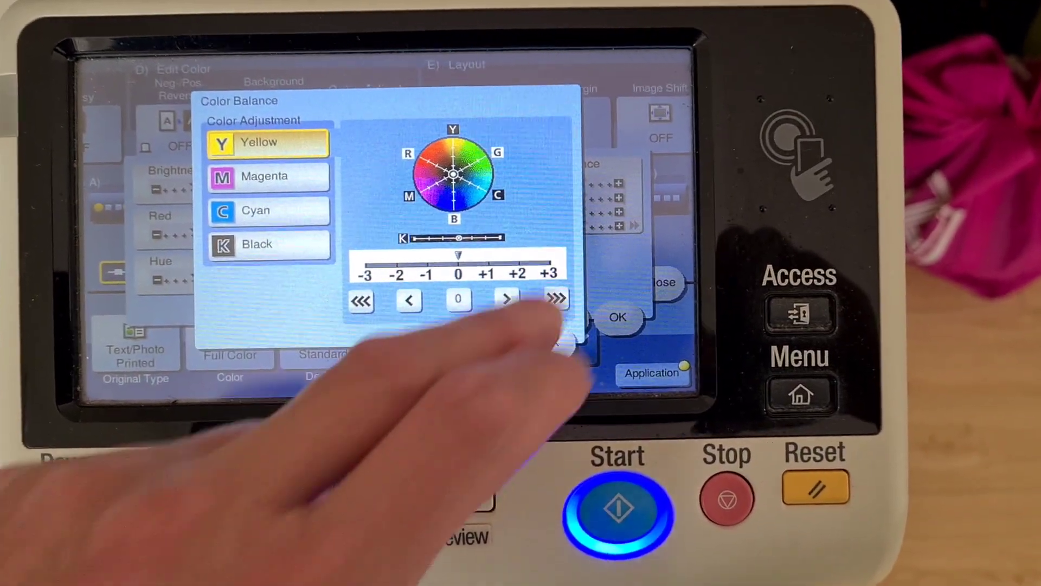
left_click(557, 299)
left_click(268, 176)
left_click(556, 299)
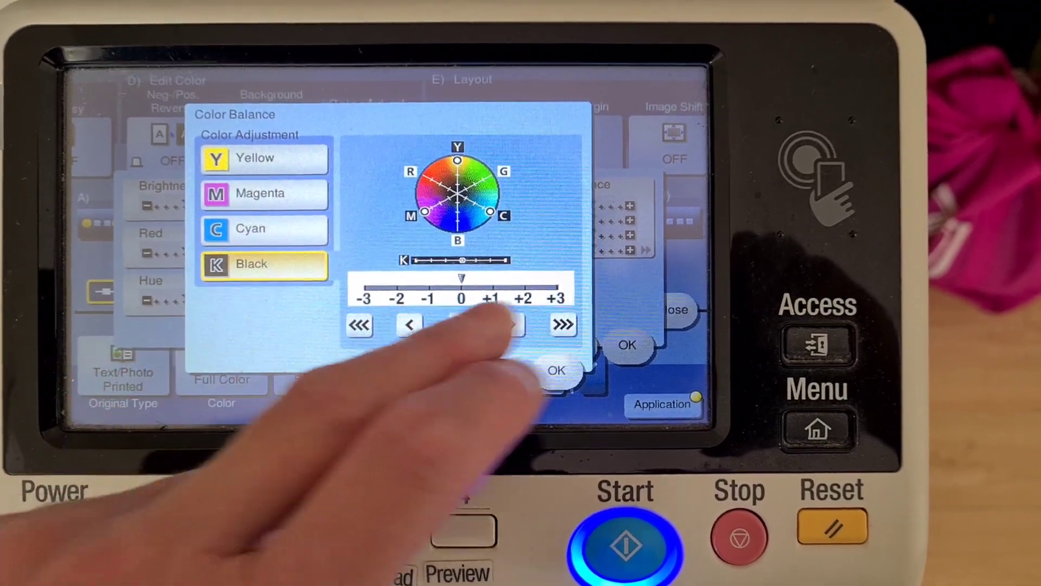
left_click(563, 325)
left_click(556, 370)
left_click(627, 345)
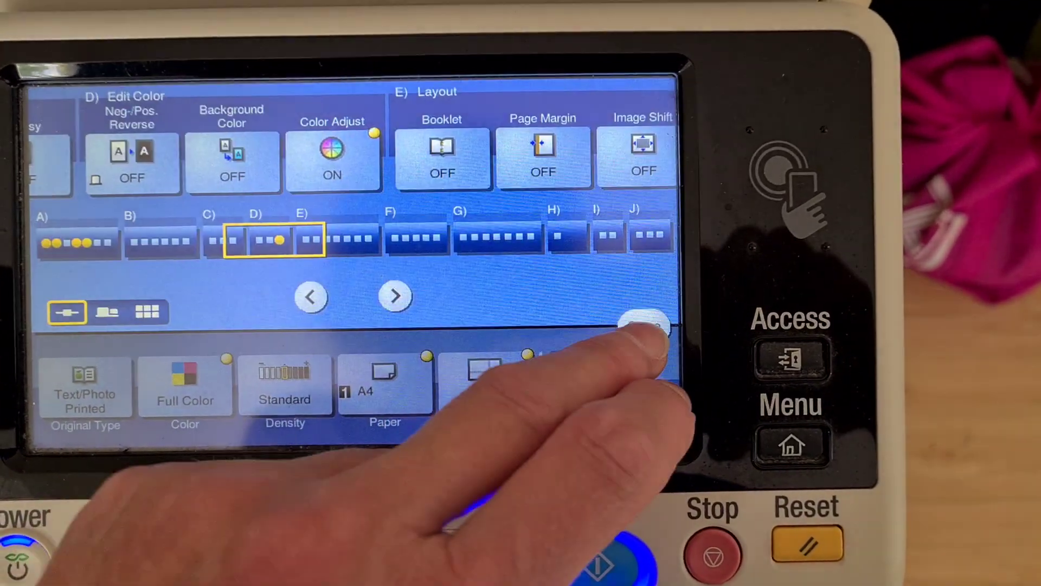
left_click(643, 329)
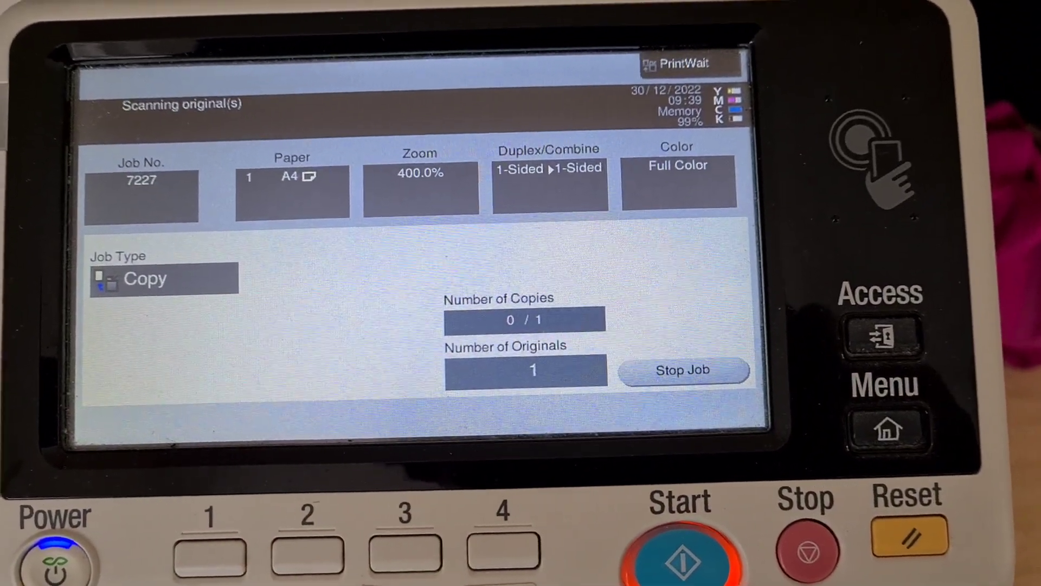
- Finish scanning and print job 7227 as the 400% full-colour copy
left_click(297, 392)
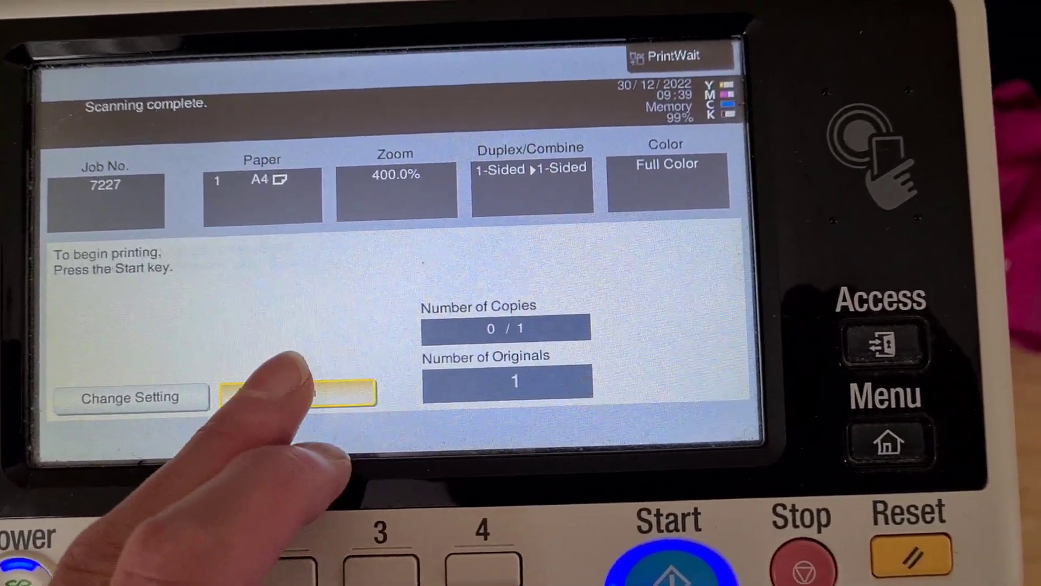
left_click(672, 569)
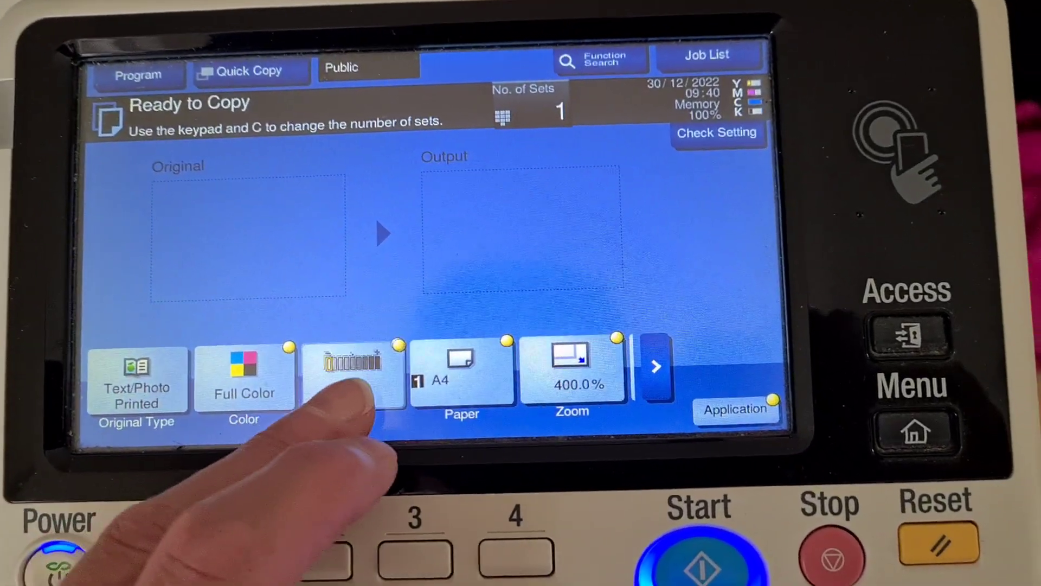
- Choose -3 on the Density scale and confirm it
left_click(353, 382)
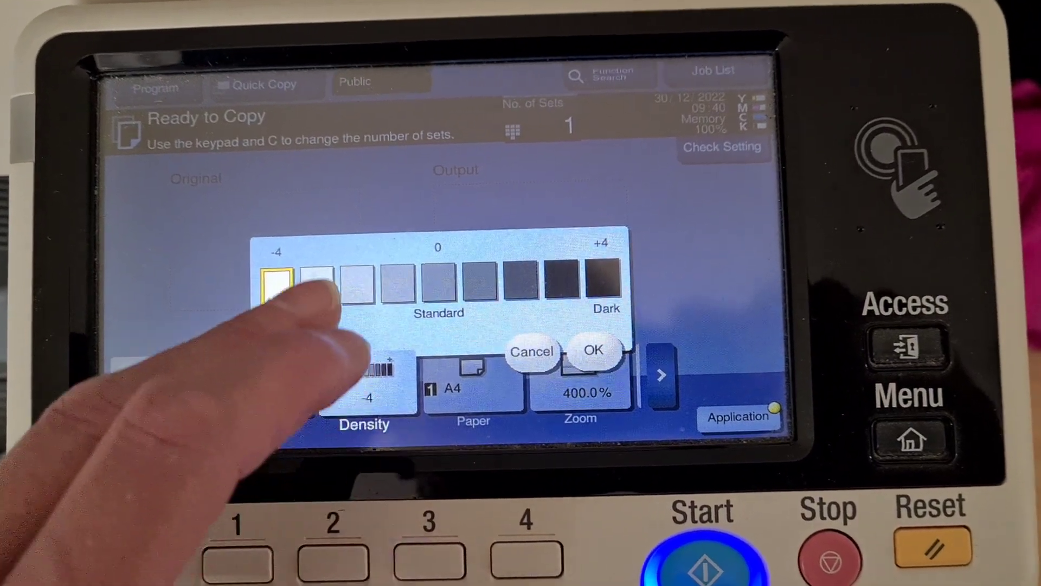
left_click(316, 283)
left_click(593, 350)
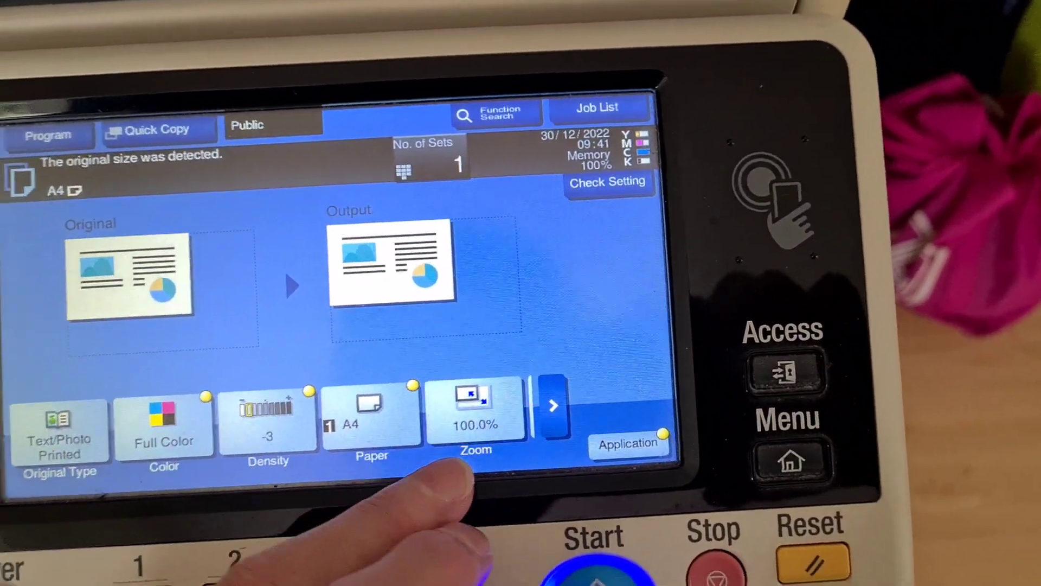
- Enter a manual zoom of 104% for the horizontal (X) direction
left_click(445, 419)
left_click(540, 195)
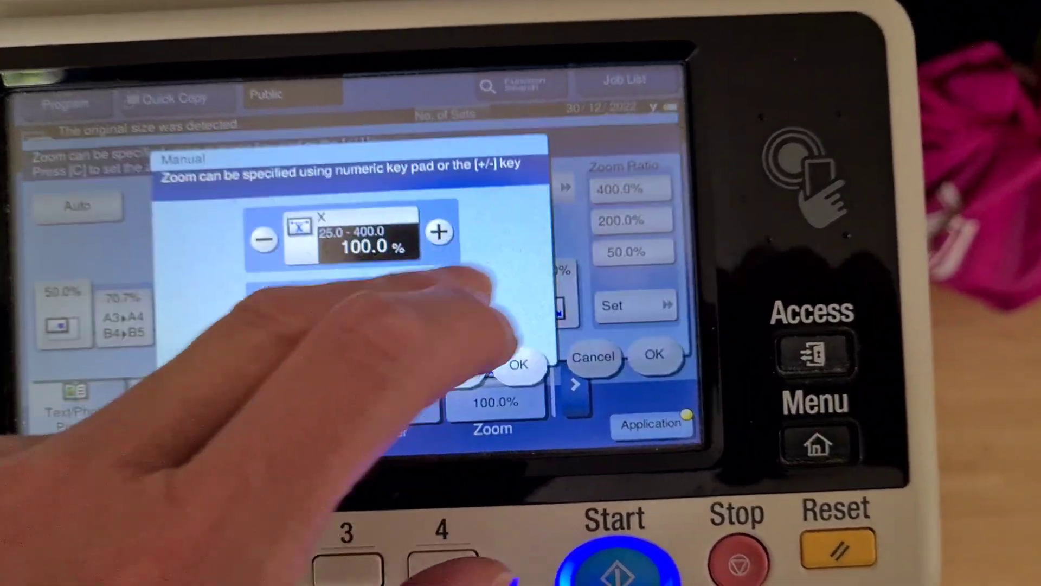
left_click(367, 301)
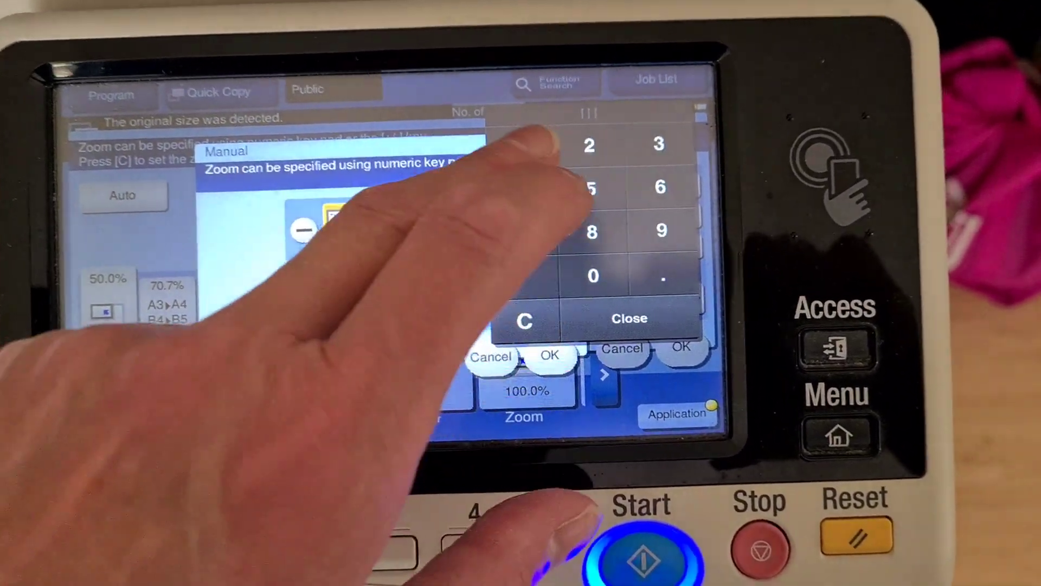
left_click(521, 145)
left_click(593, 276)
left_click(521, 189)
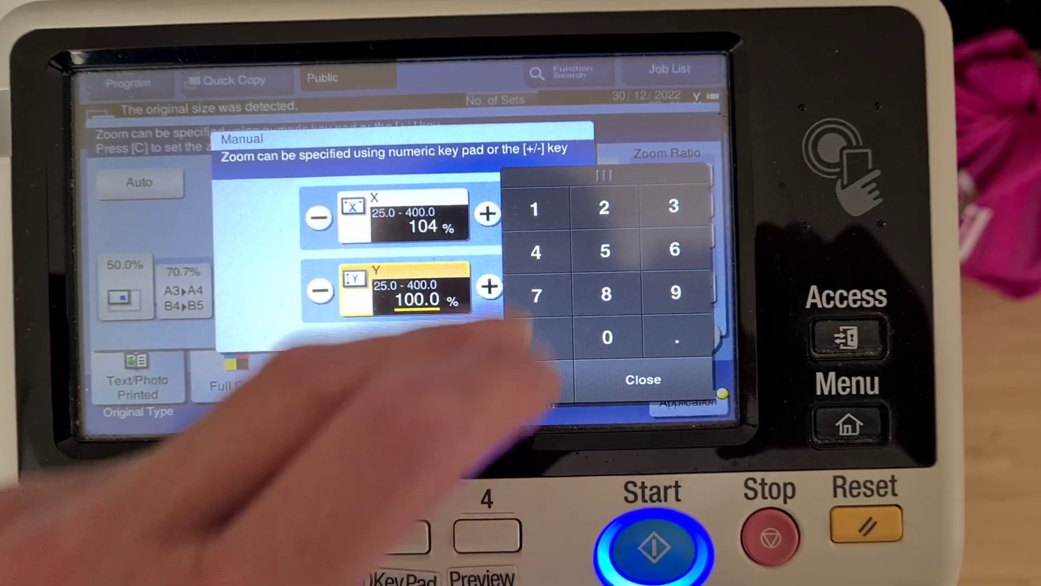
- Set vertical (Y) zoom to 104%, confirm, and start scanning the original
left_click(506, 202)
left_click(582, 334)
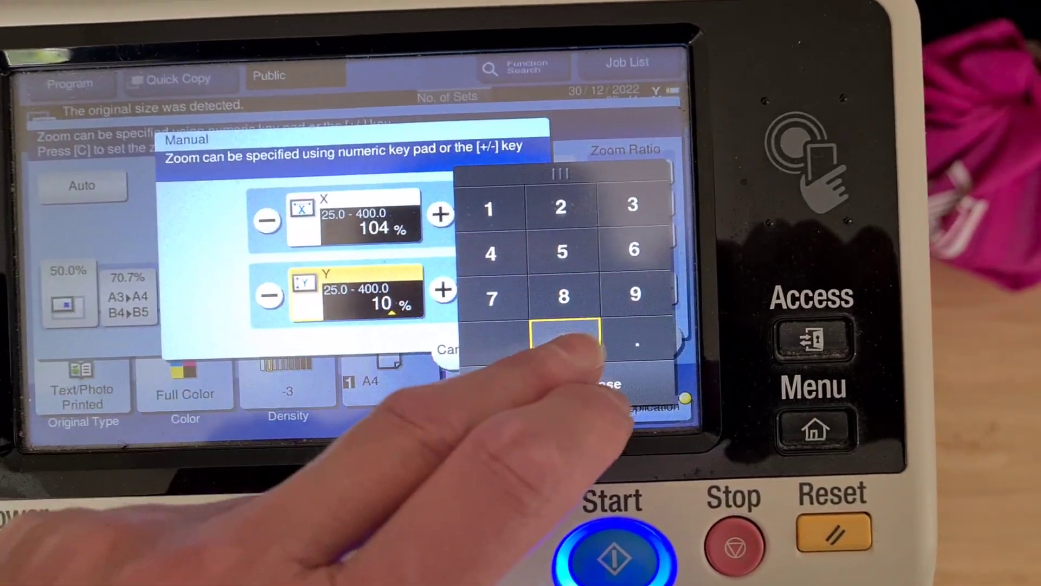
left_click(490, 253)
left_click(594, 395)
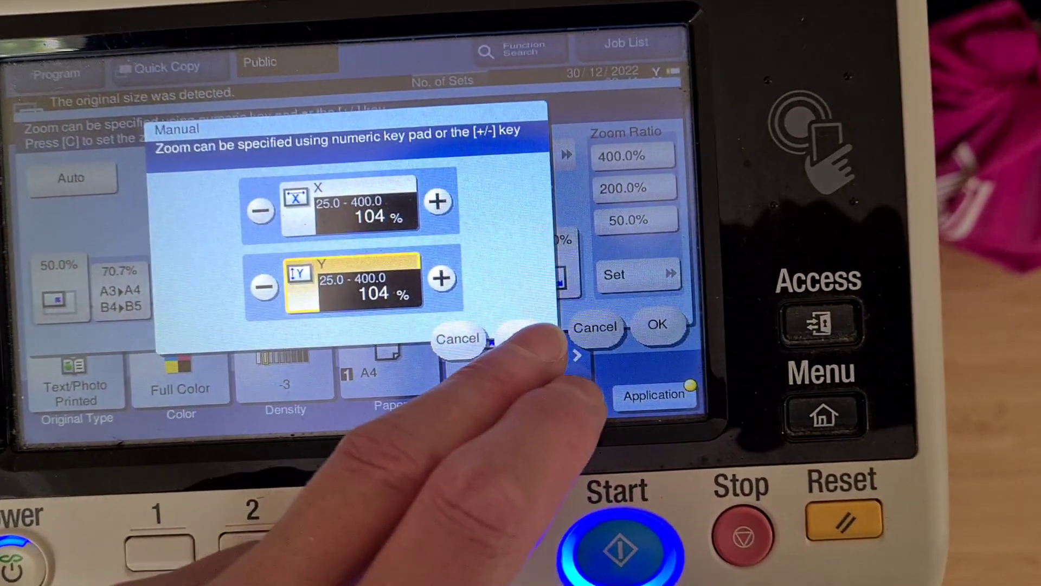
left_click(497, 354)
left_click(651, 337)
left_click(615, 542)
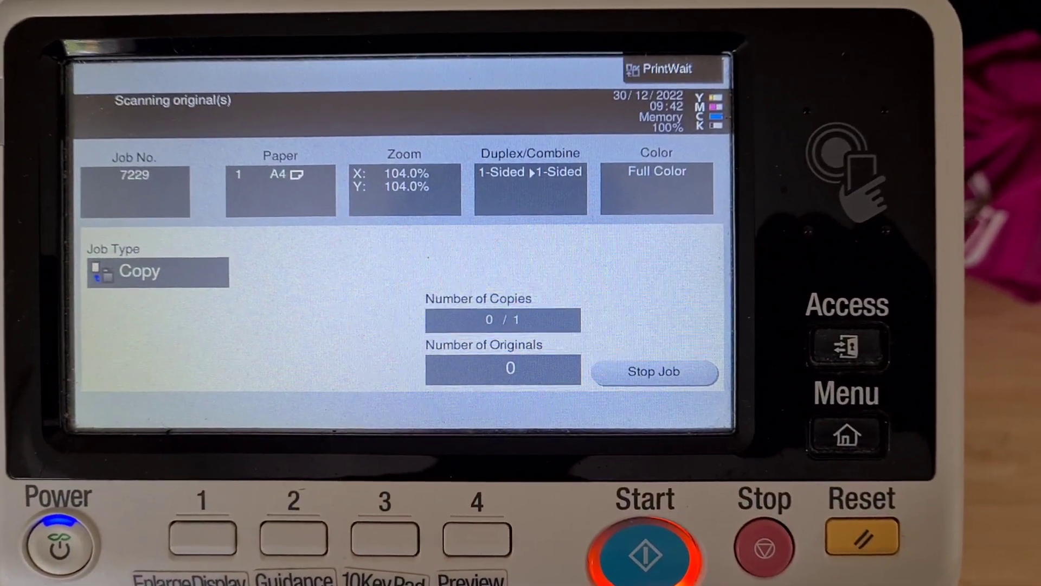
- Finish scanning and print the 104% full-colour copy twice (jobs 7229 and 7230)
left_click(316, 364)
left_click(647, 543)
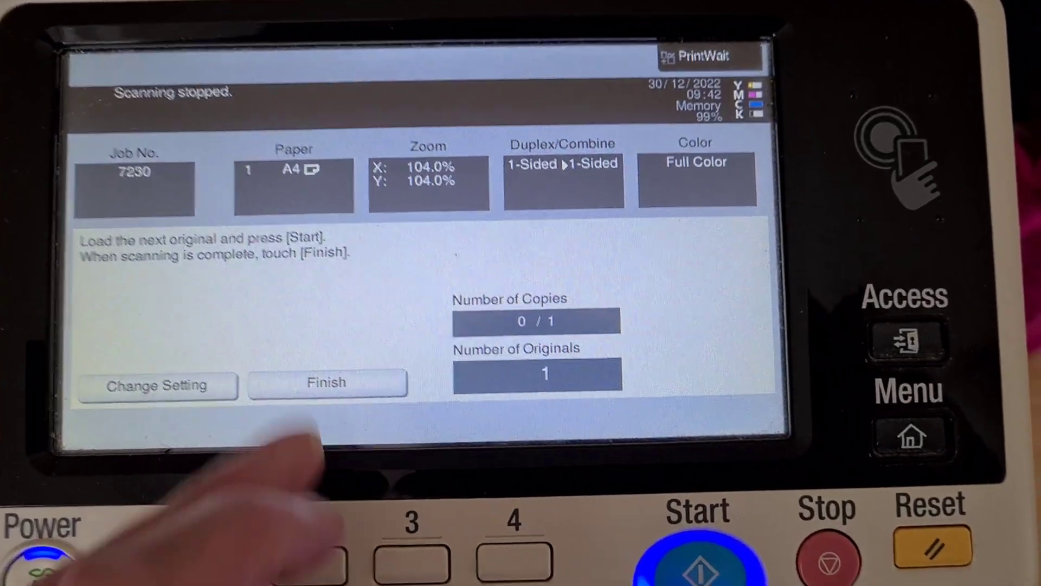
left_click(327, 383)
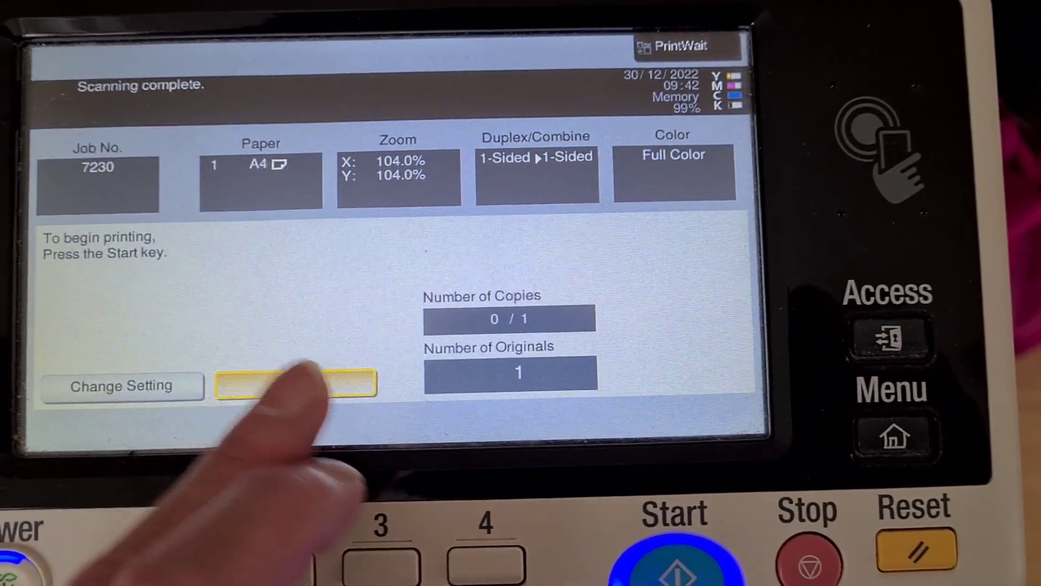
left_click(699, 561)
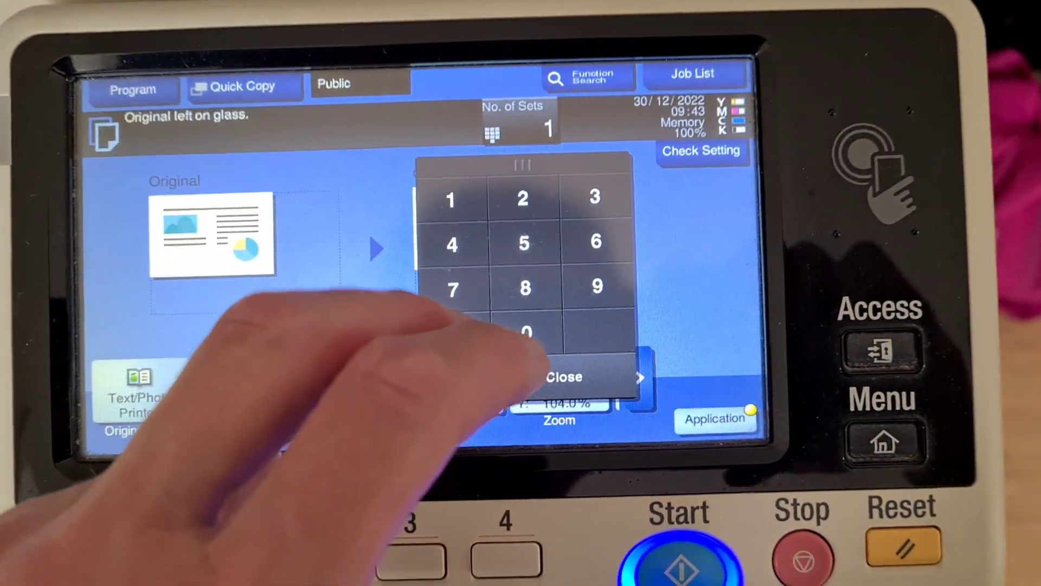
- Set 2 sets, turn Layout > Mirror Image on, and start scanning
left_click(501, 217)
left_click(500, 397)
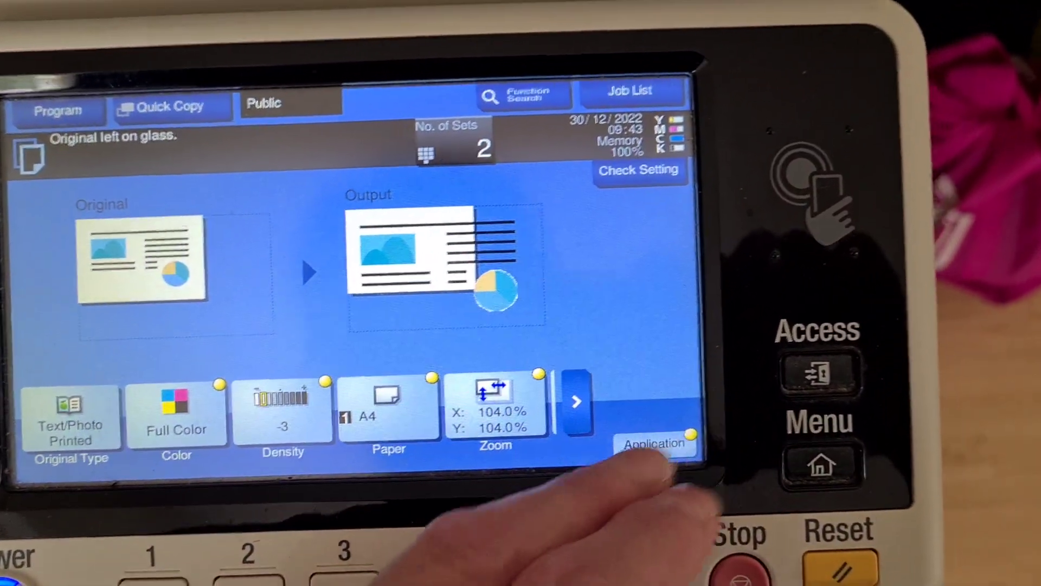
left_click(678, 420)
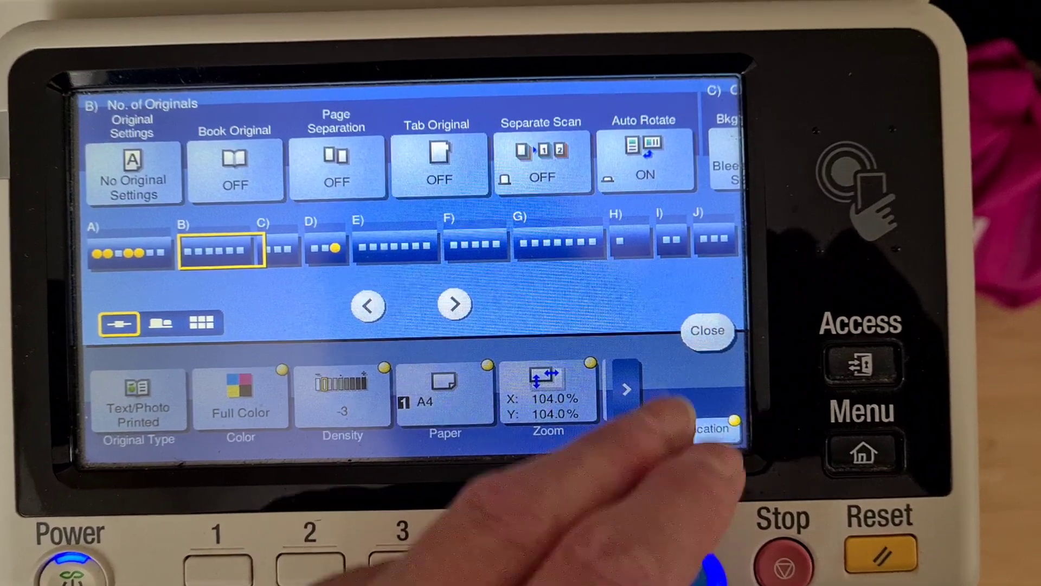
left_click(454, 304)
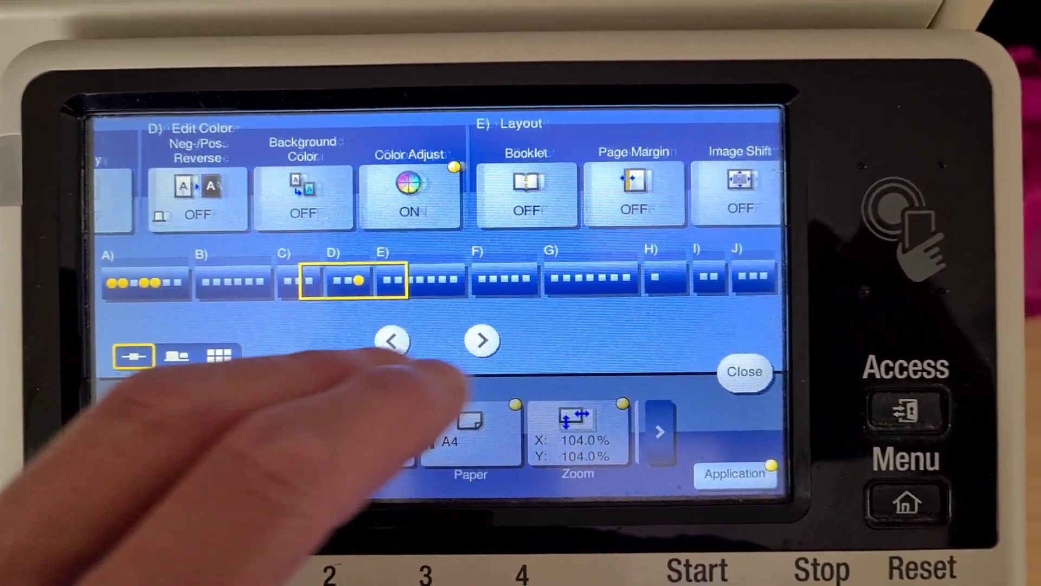
left_click_drag(452, 208, 164, 233)
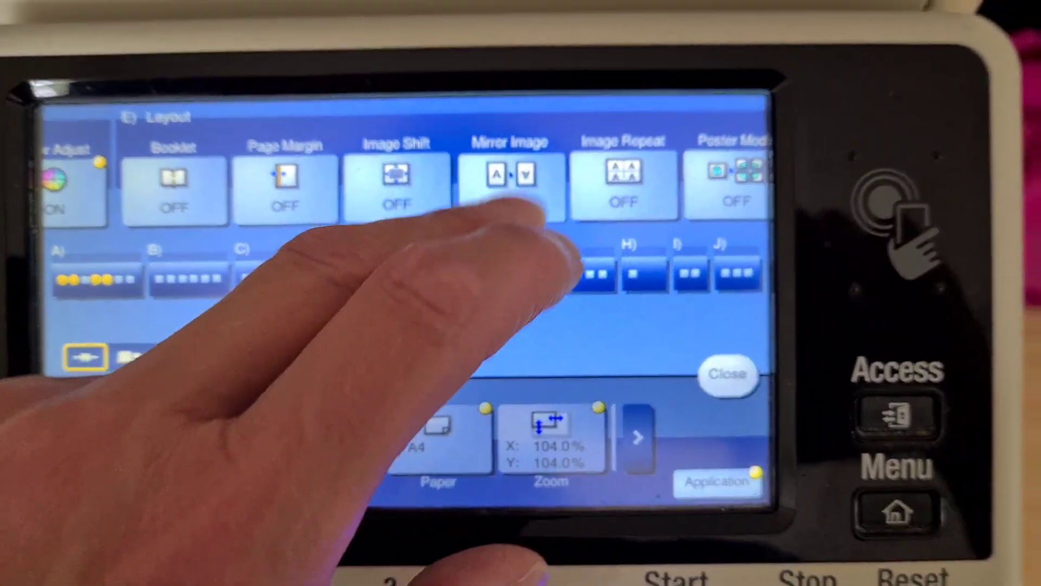
left_click(509, 184)
left_click(225, 220)
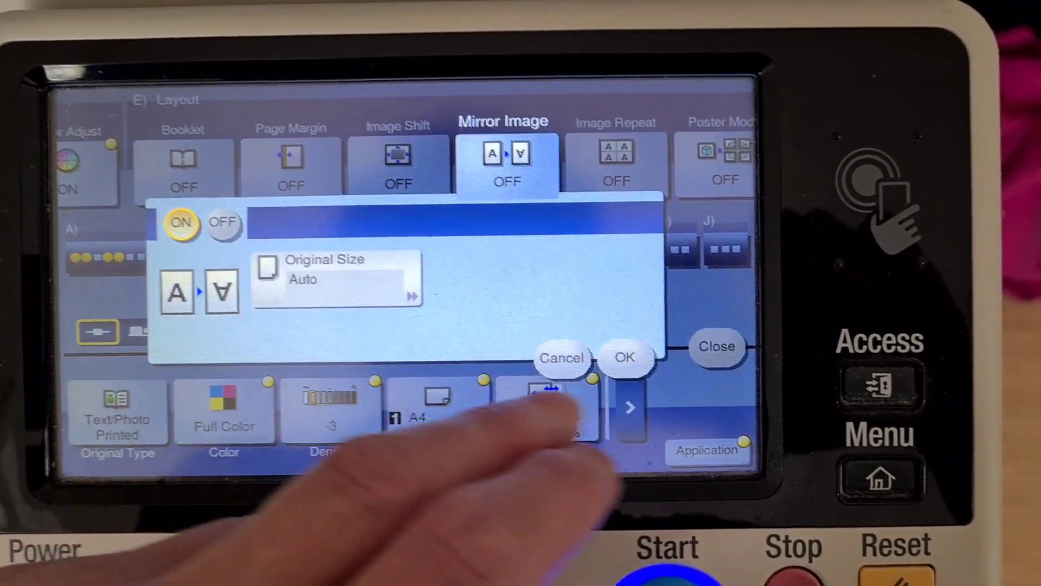
left_click(659, 353)
left_click(747, 343)
left_click(639, 580)
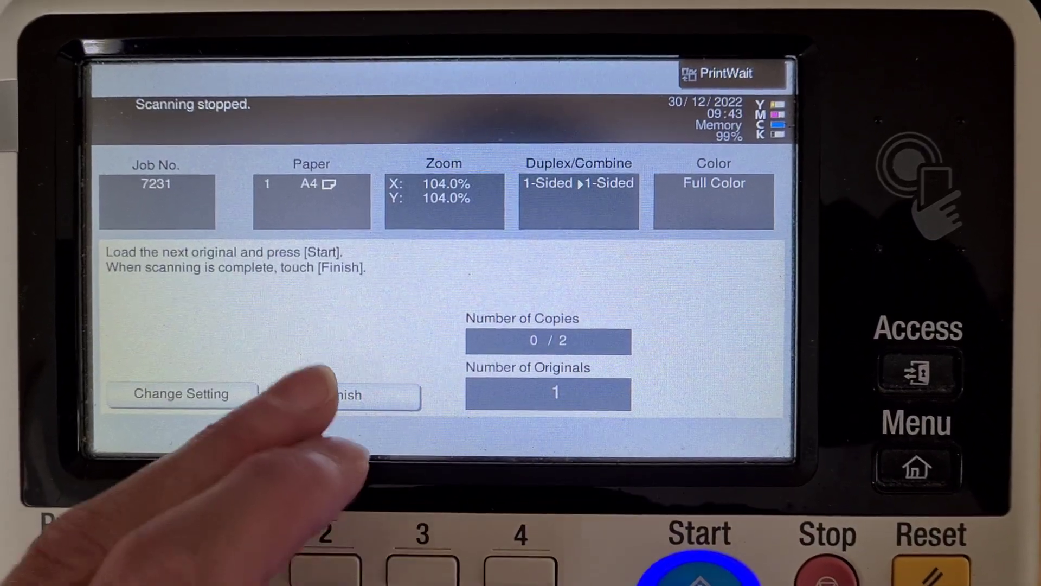
- Finish scanning so job 7231 prints its two mirrored sets
left_click(333, 394)
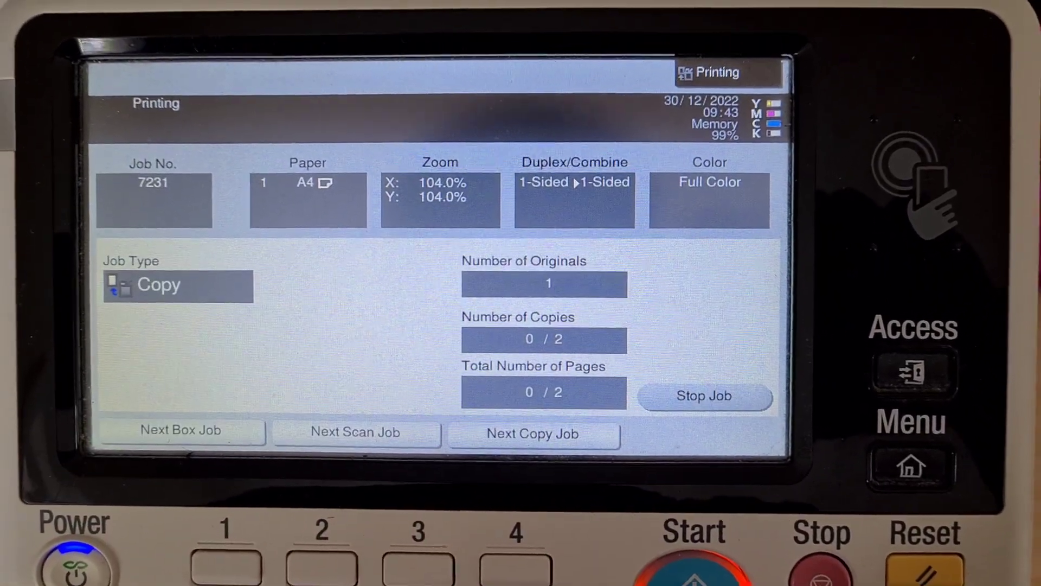